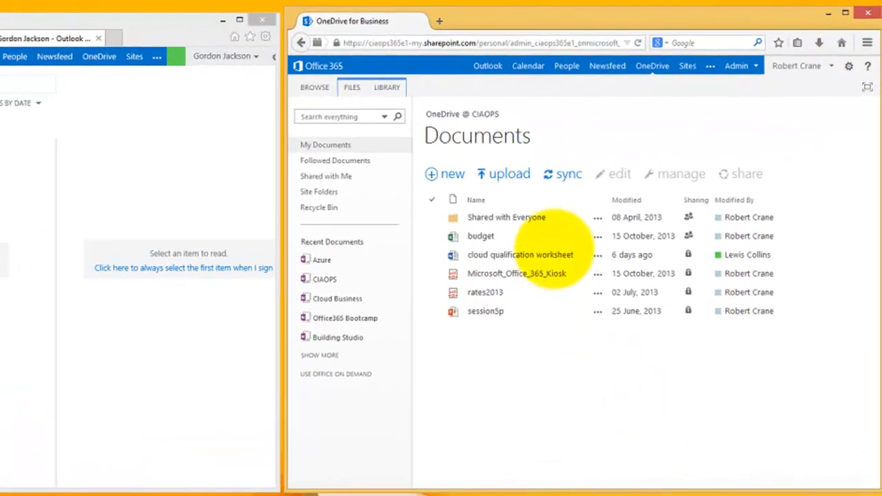
Start sharing the budget file from the owner's OneDrive documents and add the colleague's name as invitee.
click(589, 236)
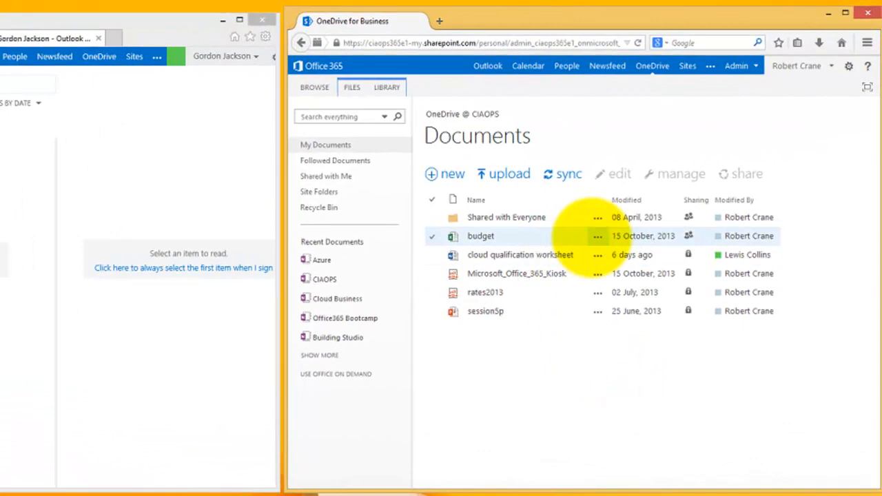
click(431, 236)
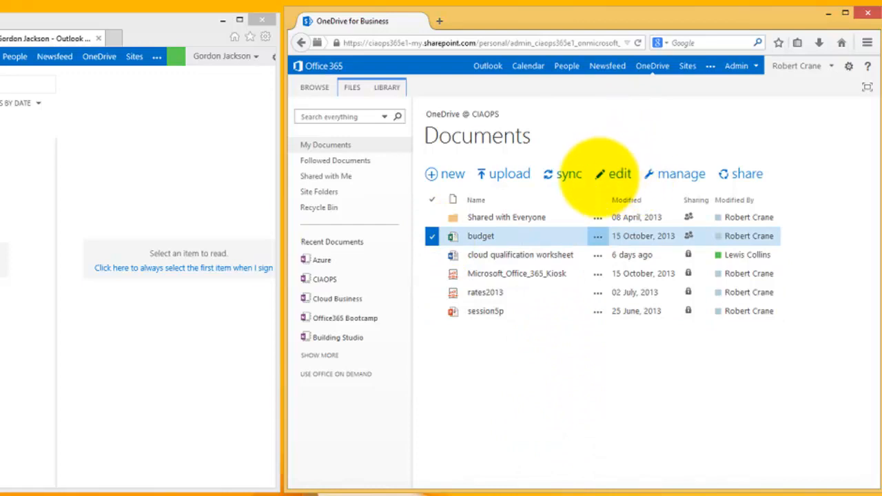
click(736, 174)
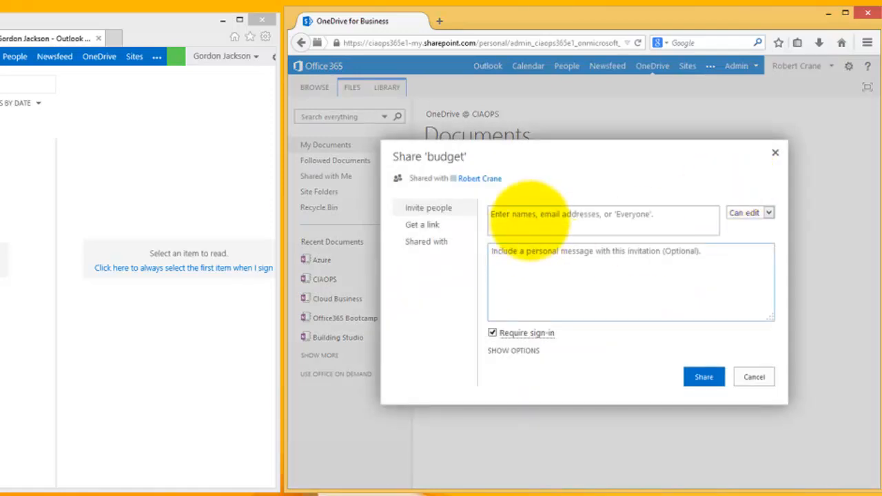
click(528, 215)
text(gordon)
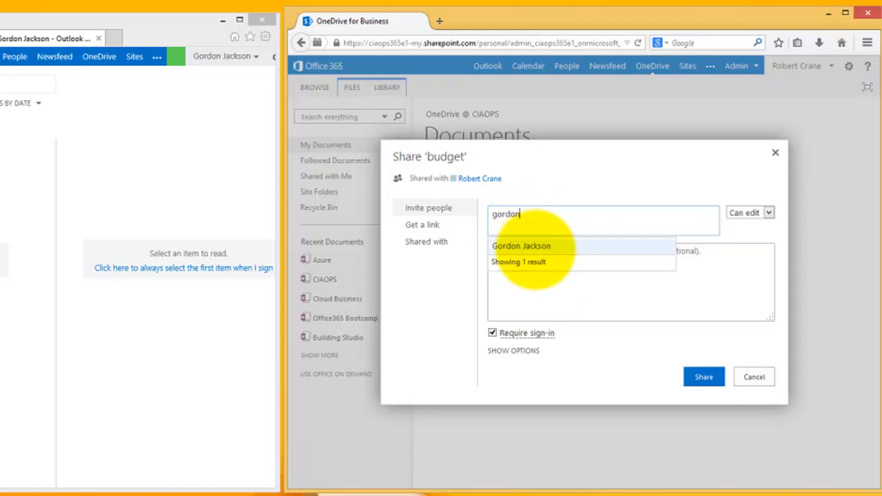
click(531, 246)
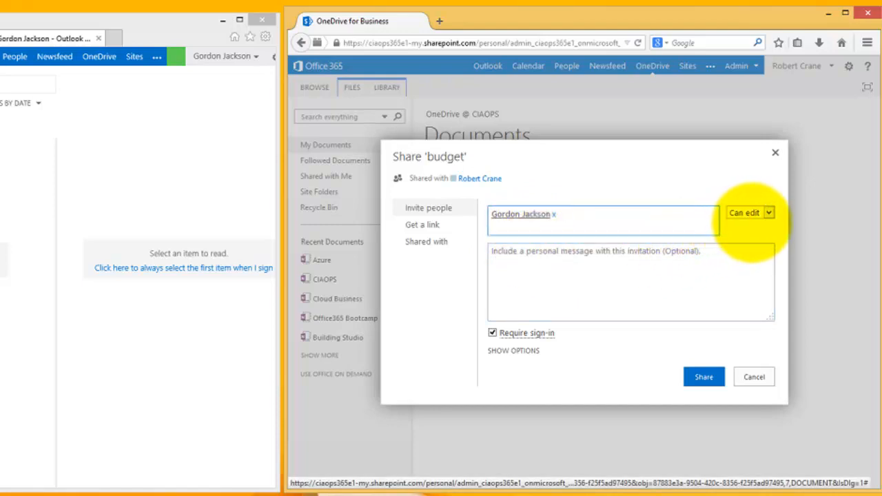
Share with "Can edit" permission, the message "Here is the file" and an email invitation, then deselect the budget file.
click(768, 213)
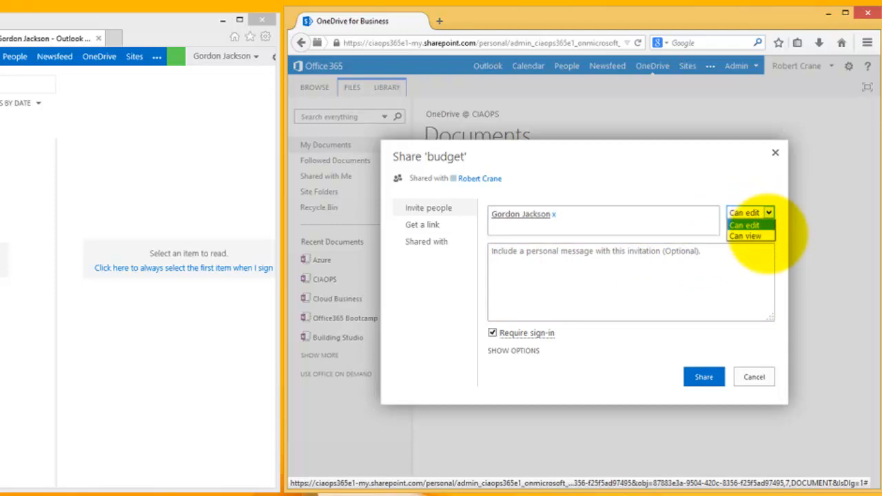
click(746, 225)
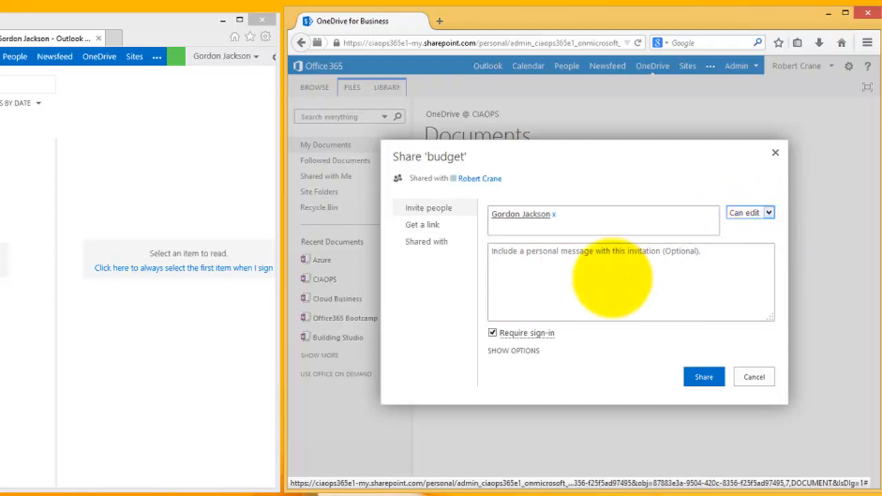
click(529, 255)
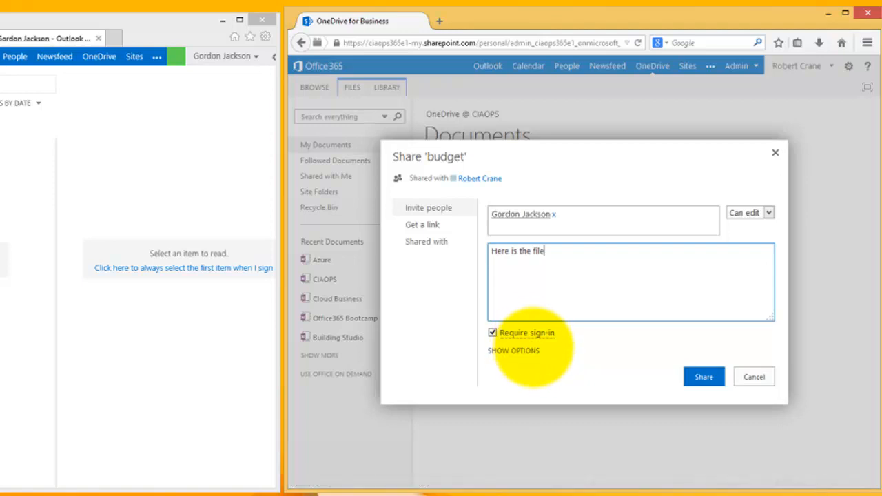
click(523, 351)
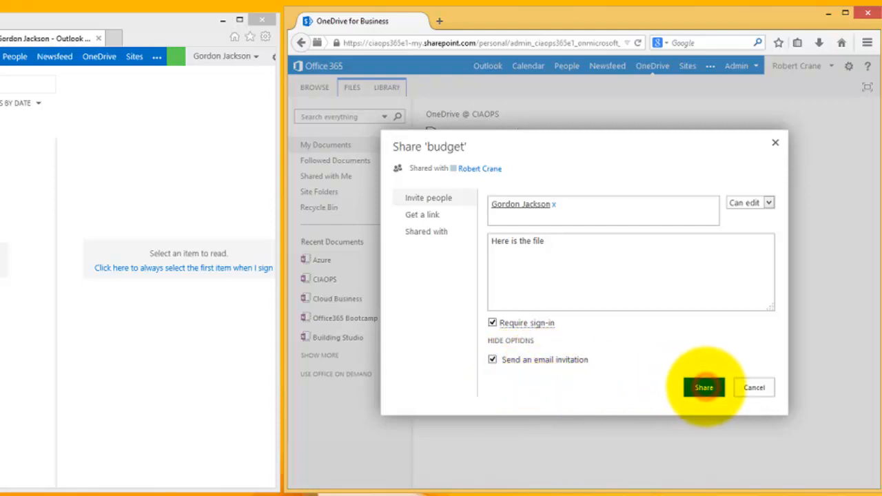
click(703, 387)
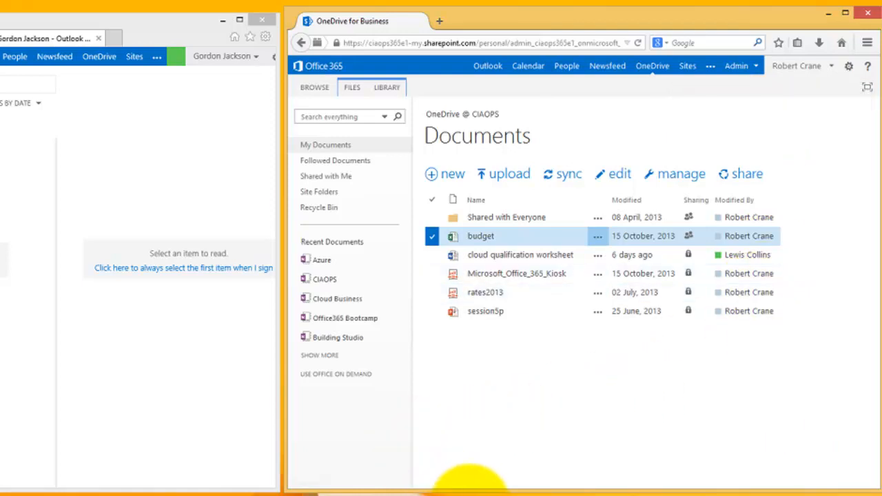
click(432, 240)
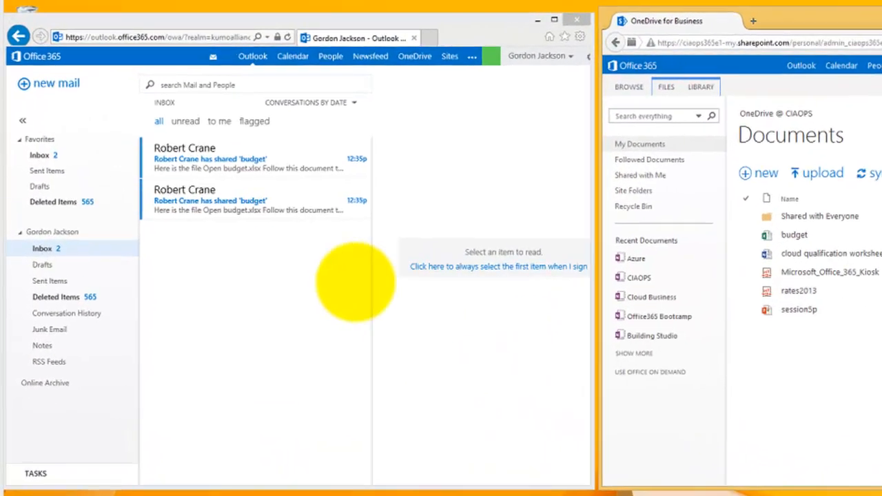
In the recipient's Outlook inbox, open budget.xlsx from the sharing invitation and edit it in Excel Online.
click(237, 135)
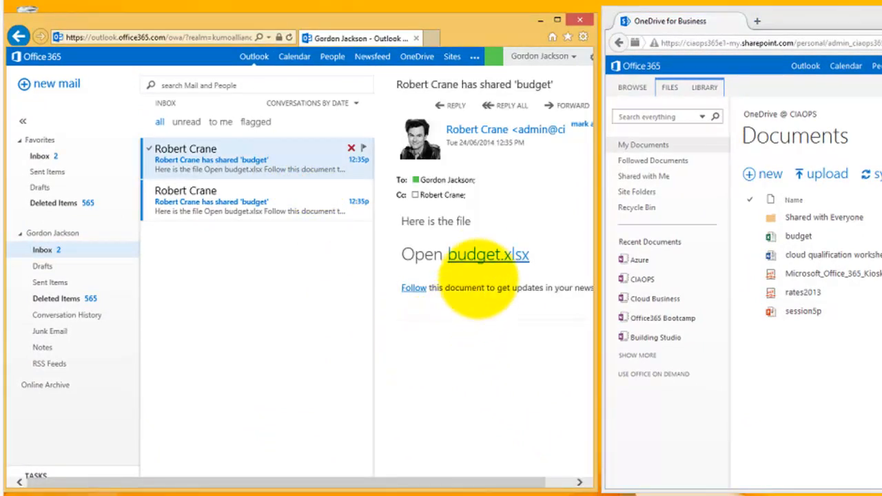
click(486, 255)
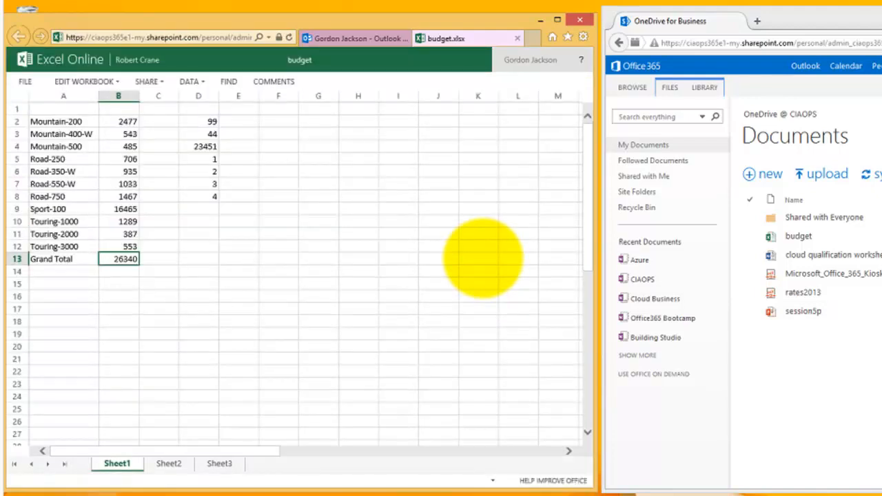
click(108, 81)
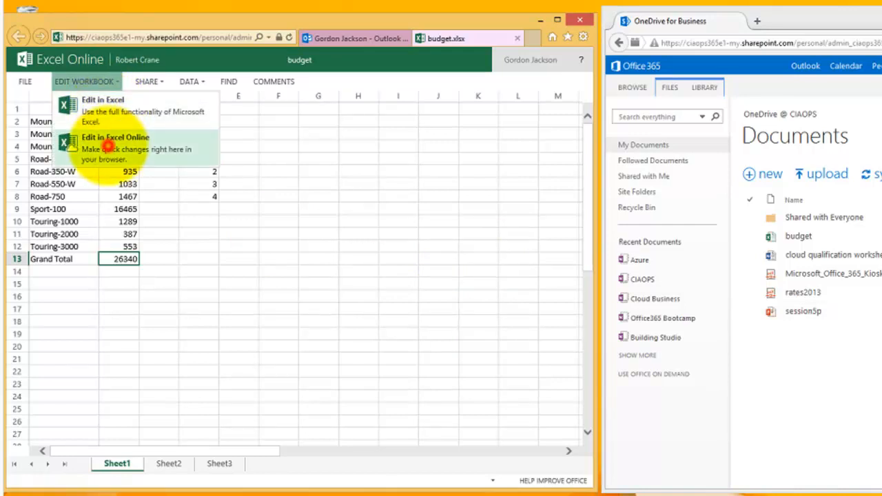
click(108, 146)
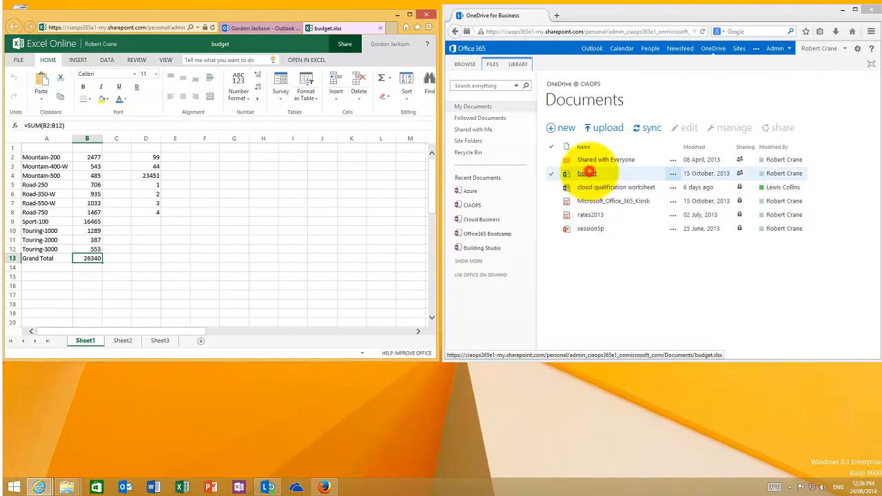
In the owner's OneDrive window, open the budget workbook and switch it to editing in Excel Online.
click(587, 173)
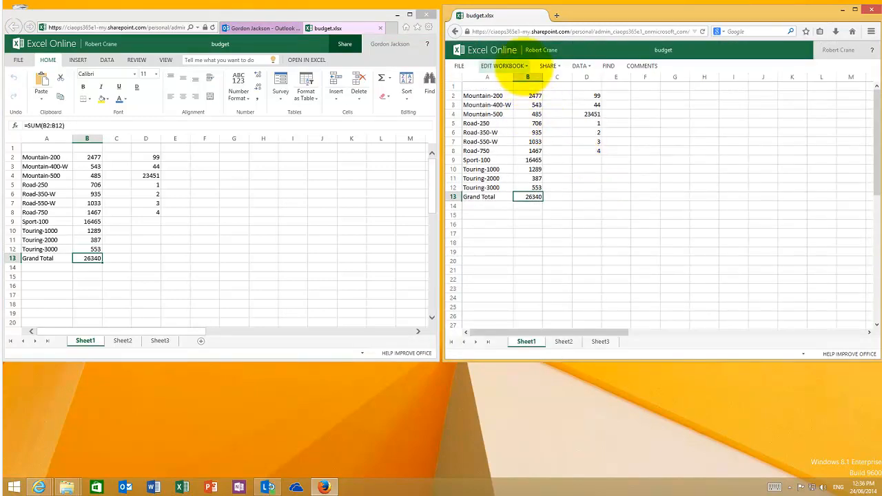
click(513, 66)
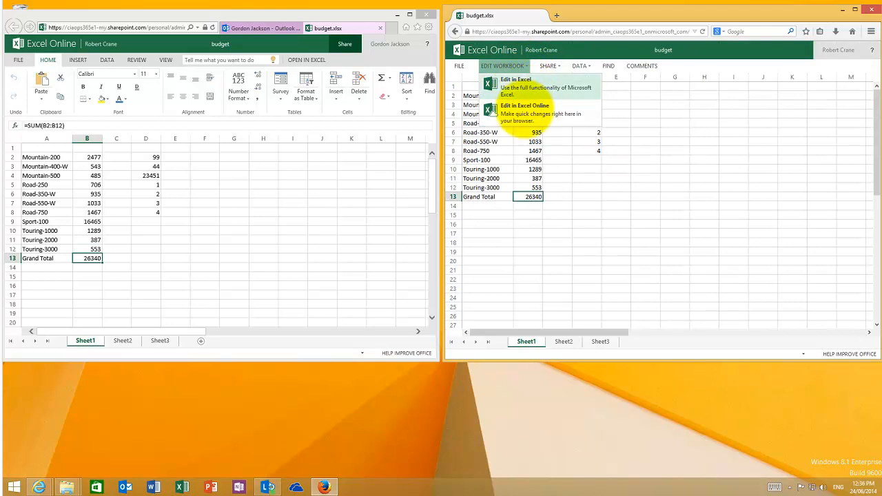
click(521, 111)
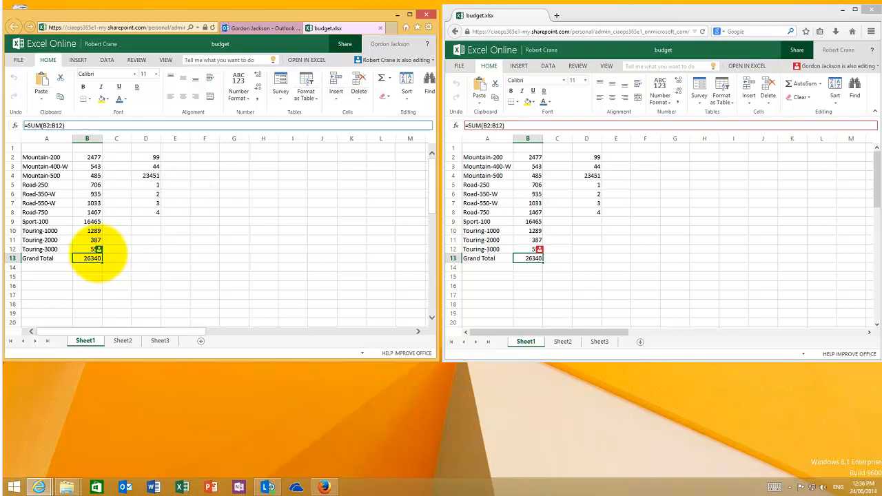
Set cell D6 (the Road-350-W row) to 999 in the recipient's copy of the workbook.
click(156, 194)
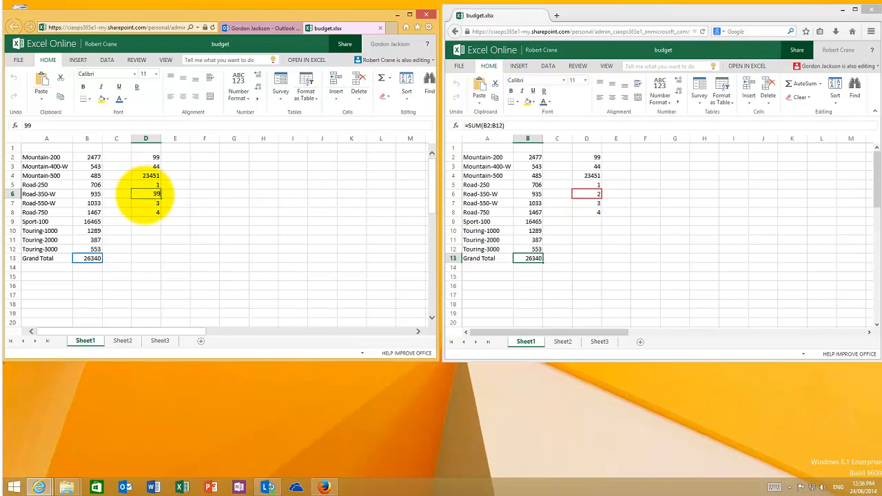
key(Return)
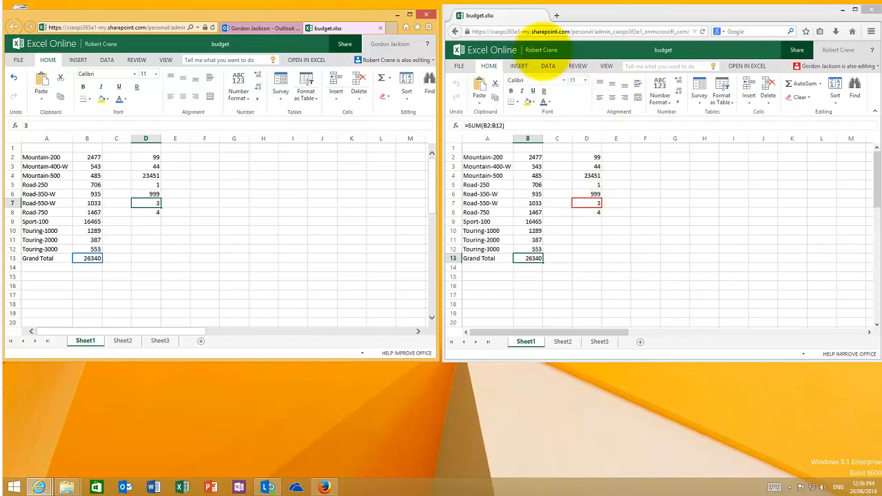
Leave the workbook in both windows and return to the owner's OneDrive document list in each.
key(F5)
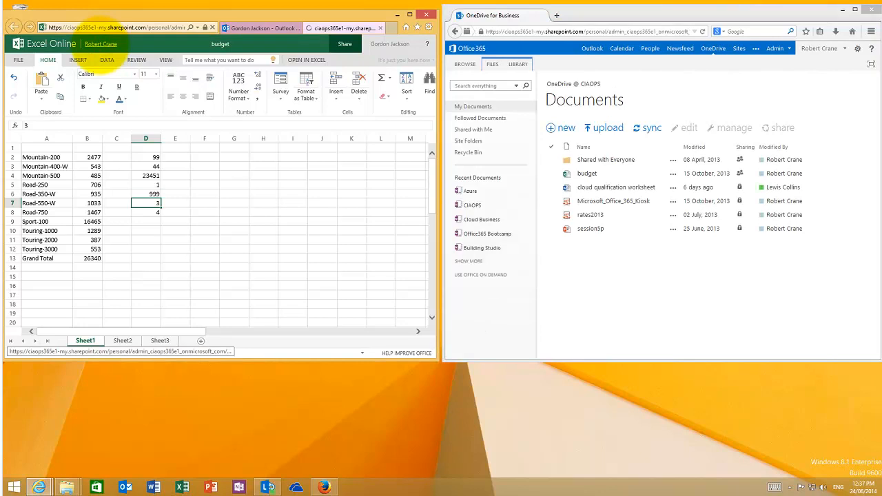
click(101, 43)
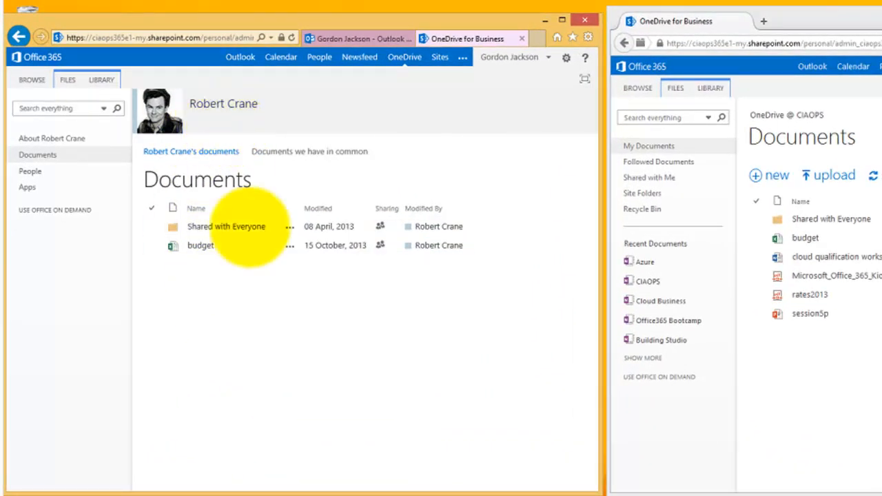
click(201, 254)
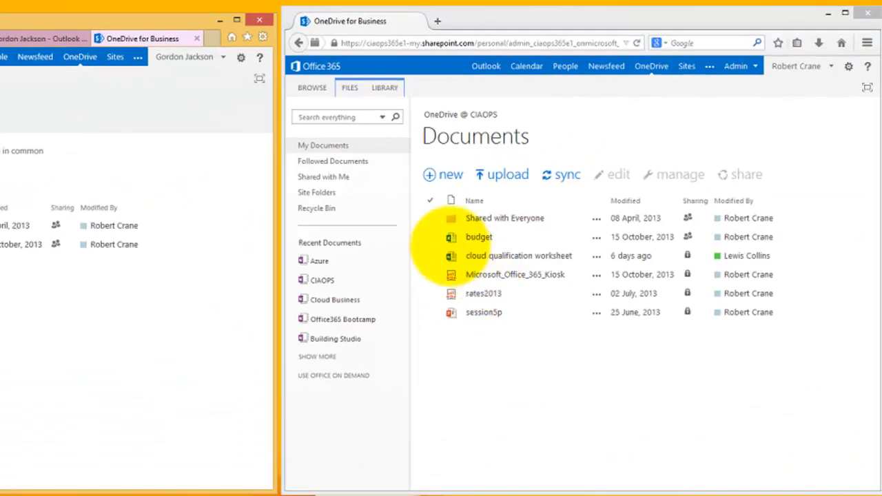
Examine the budget file's details in the owner's OneDrive to check whom it is shared with, then deselect the file.
click(428, 236)
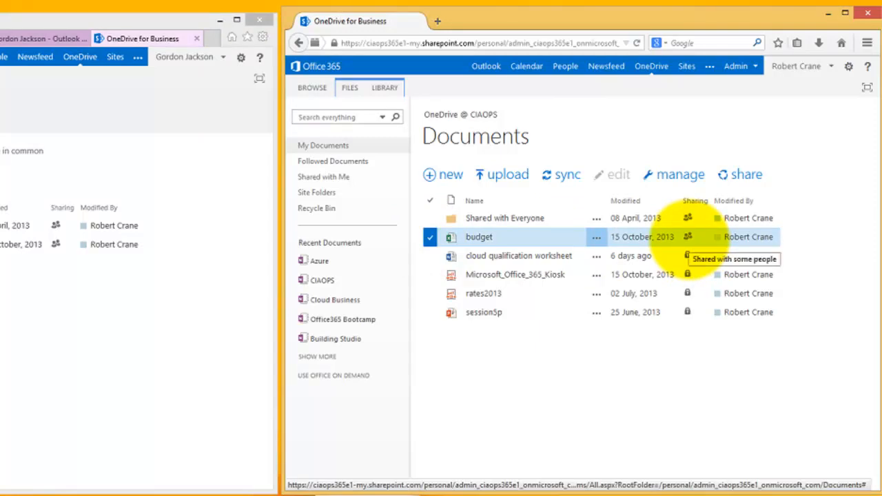
click(596, 237)
click(592, 242)
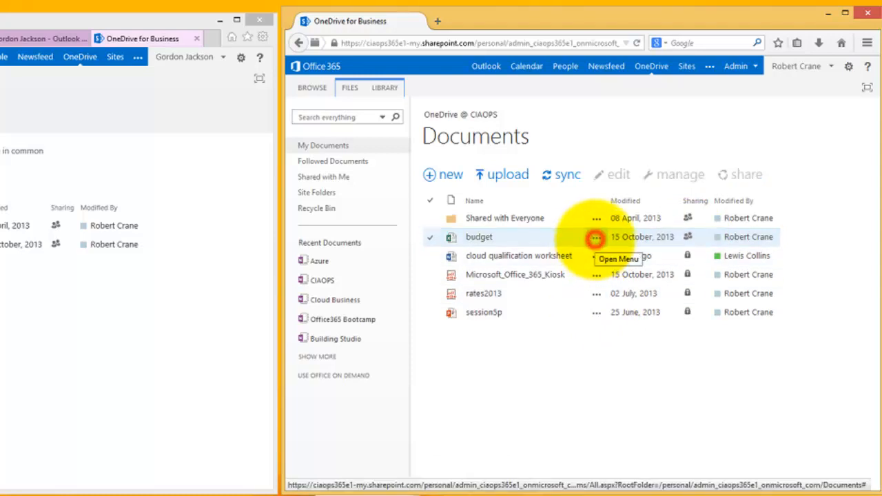
click(596, 237)
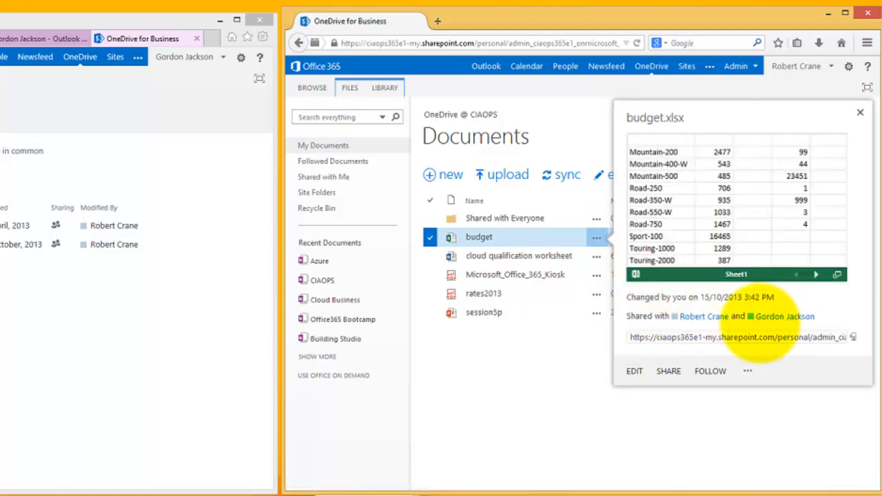
click(490, 410)
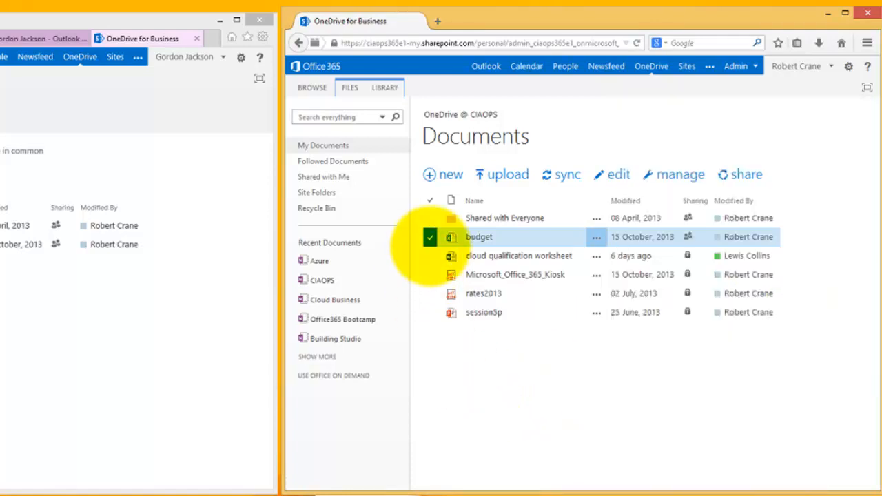
click(430, 236)
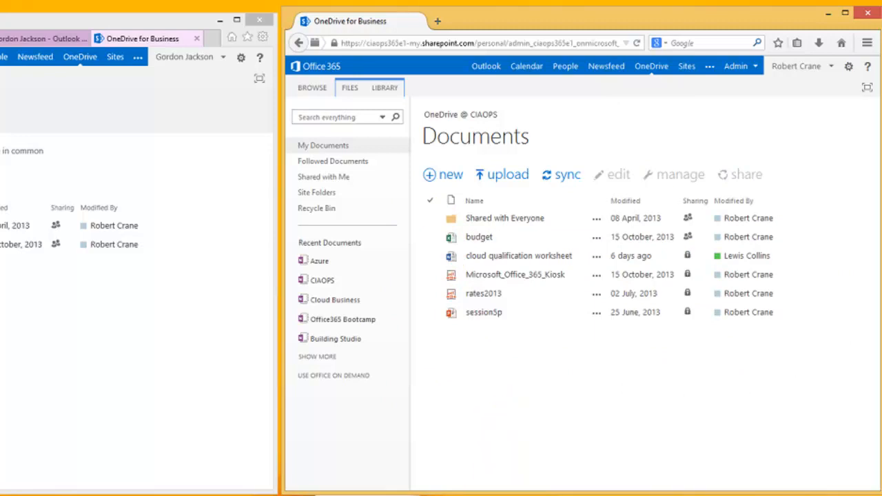
In the recipient's OneDrive, open budget from Shared with Me, then go to the file owner's document list.
key(alt+Tab)
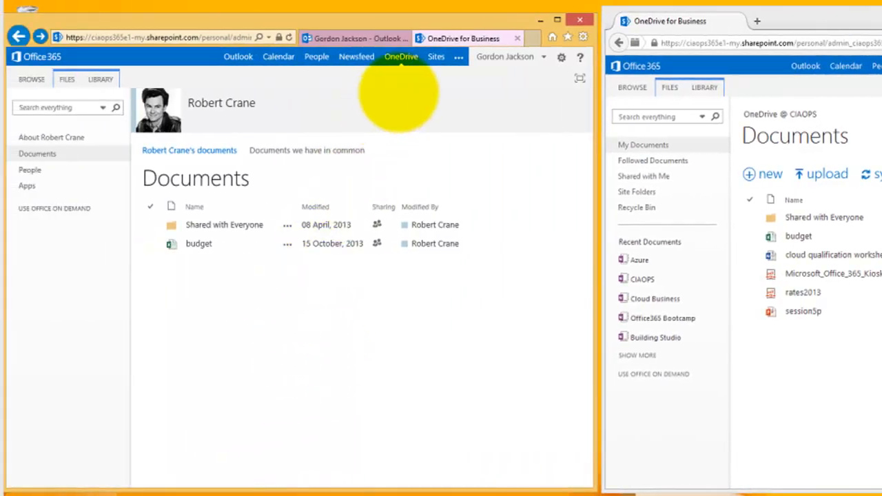
click(401, 57)
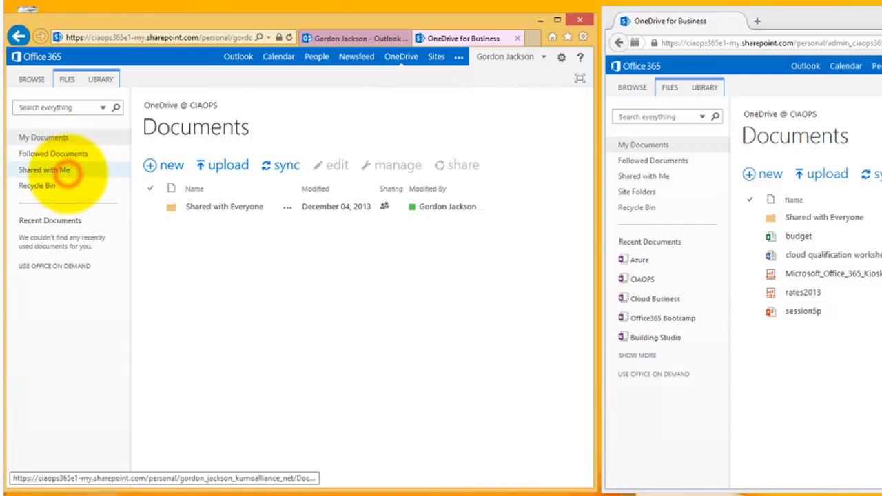
click(55, 185)
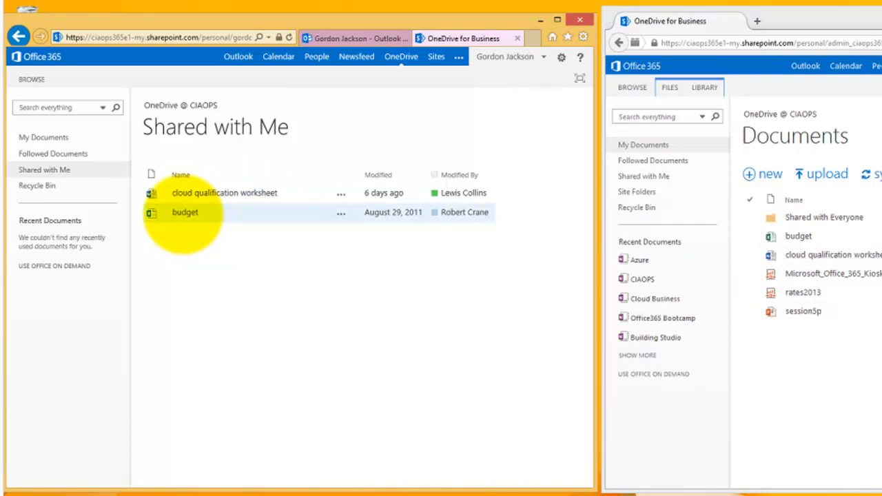
click(184, 212)
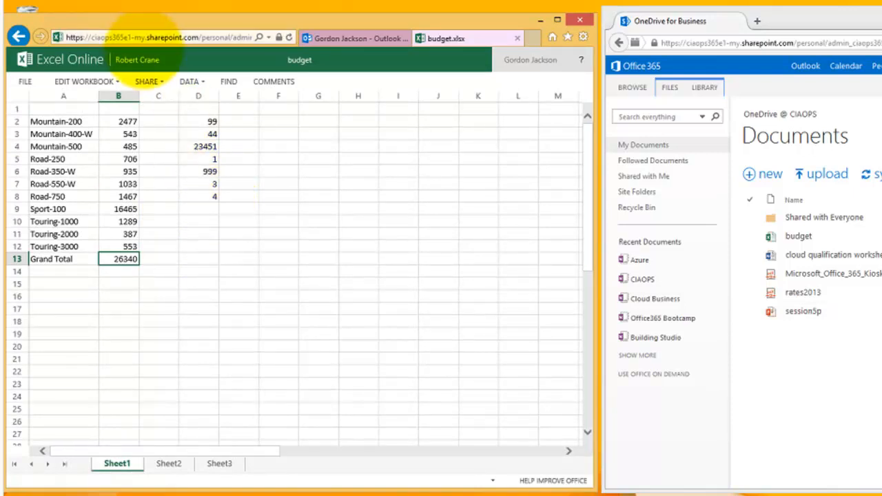
click(137, 61)
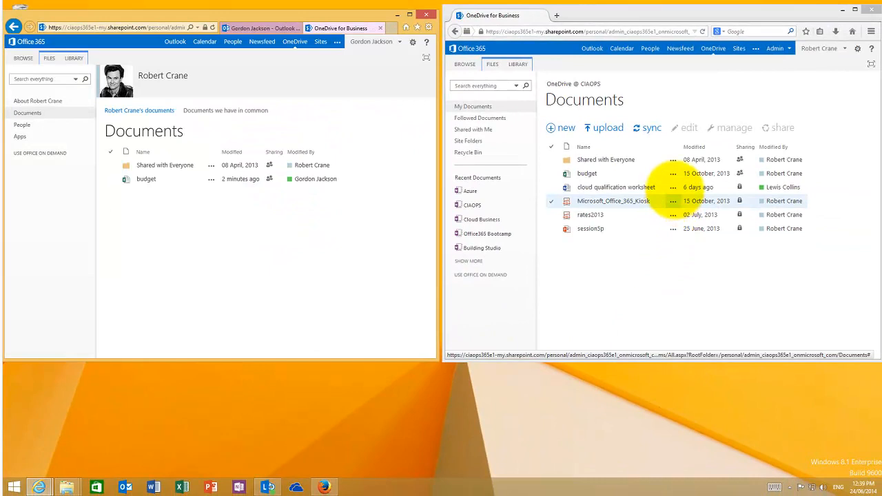
Examine the invitation options for sharing the budget file in the owner's OneDrive, then close them without sharing.
click(664, 186)
click(673, 173)
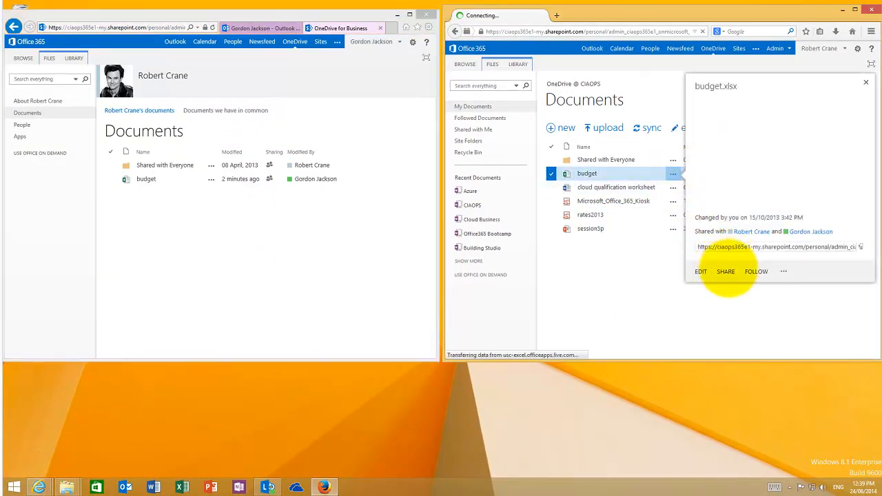
click(725, 271)
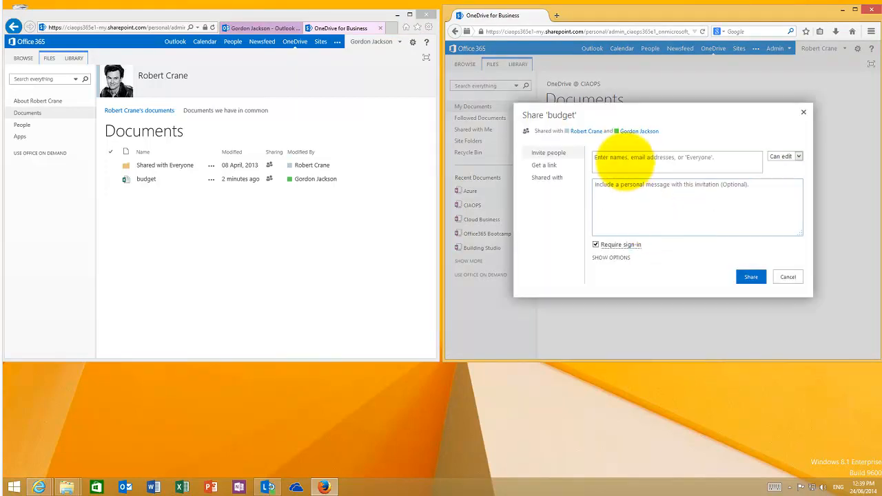
click(625, 161)
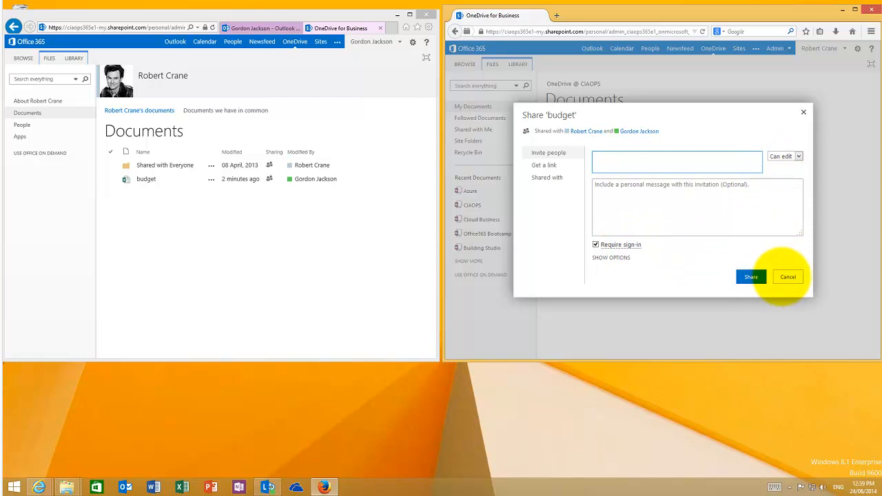
click(784, 276)
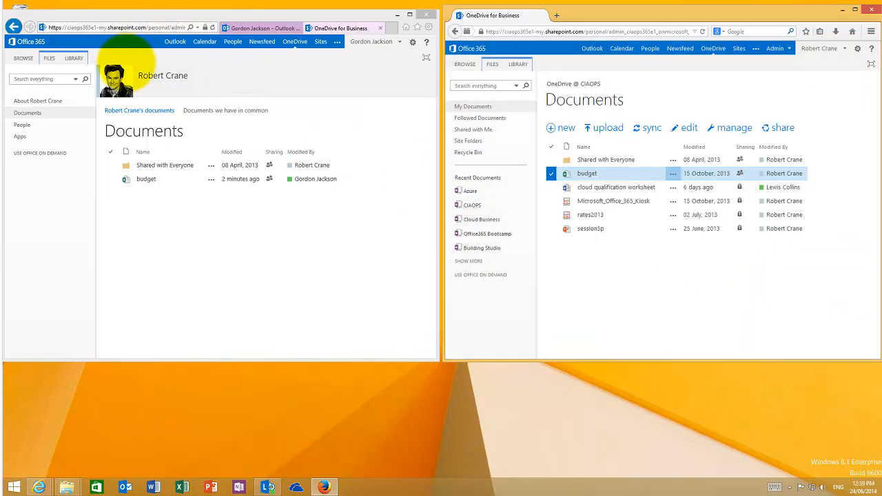
In the recipient's account, read the newest budget sharing email in Outlook, then go to Shared with Me in OneDrive.
click(177, 43)
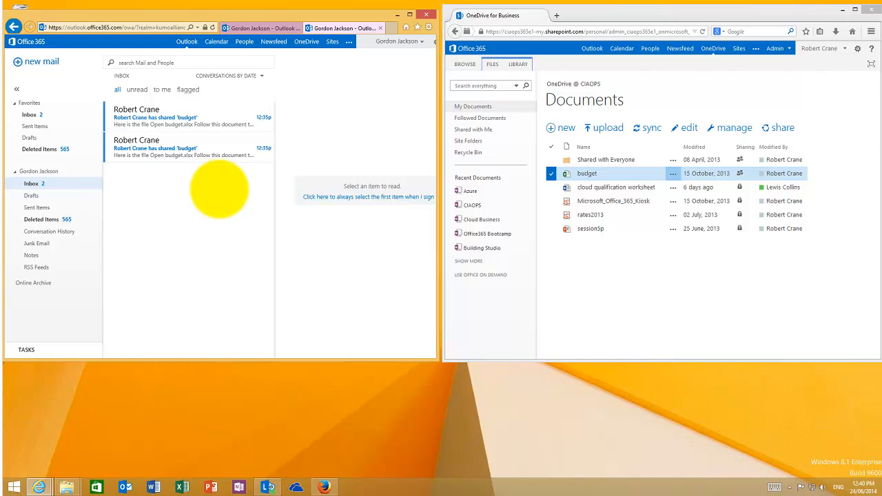
click(221, 111)
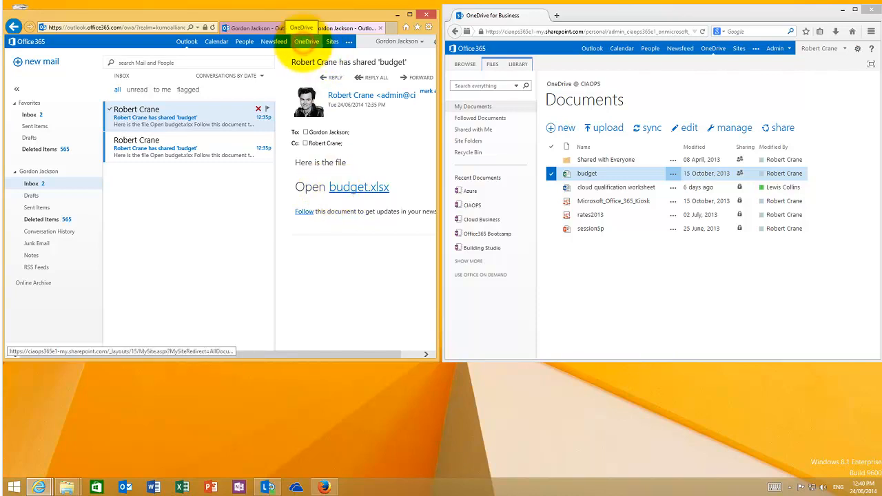
click(306, 41)
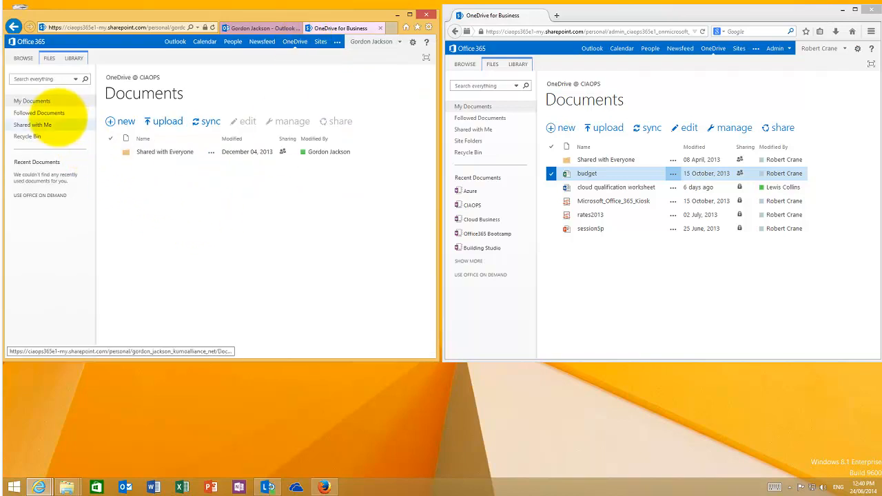
click(47, 125)
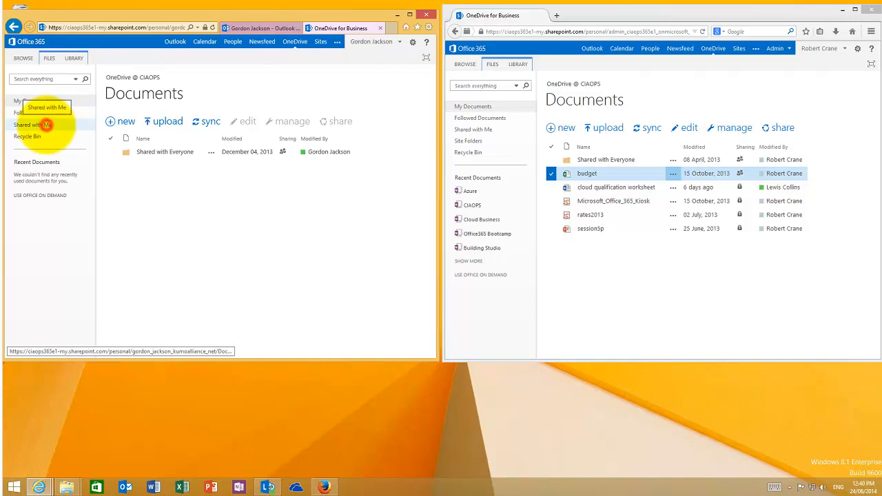